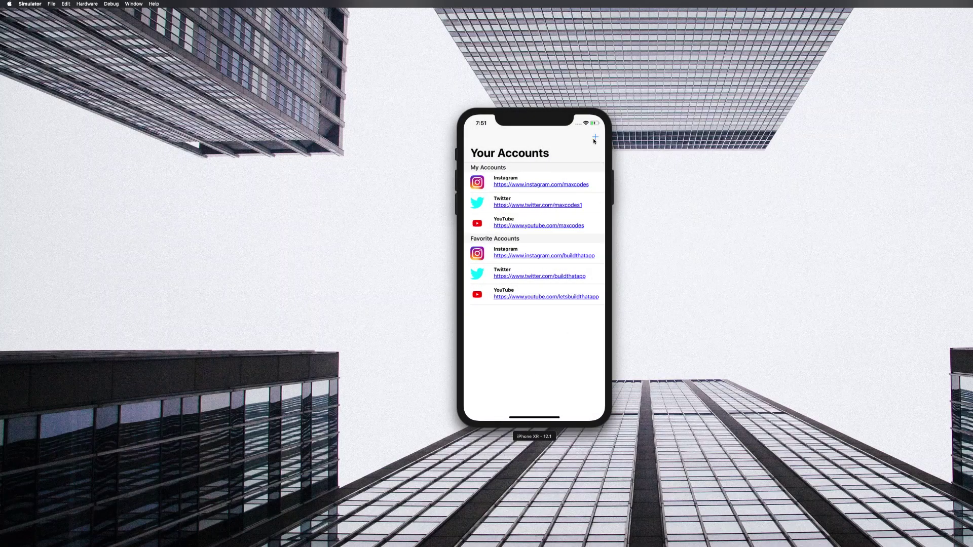
Step: Open and cancel the new-account form, then delete the YouTube favorite
click(595, 138)
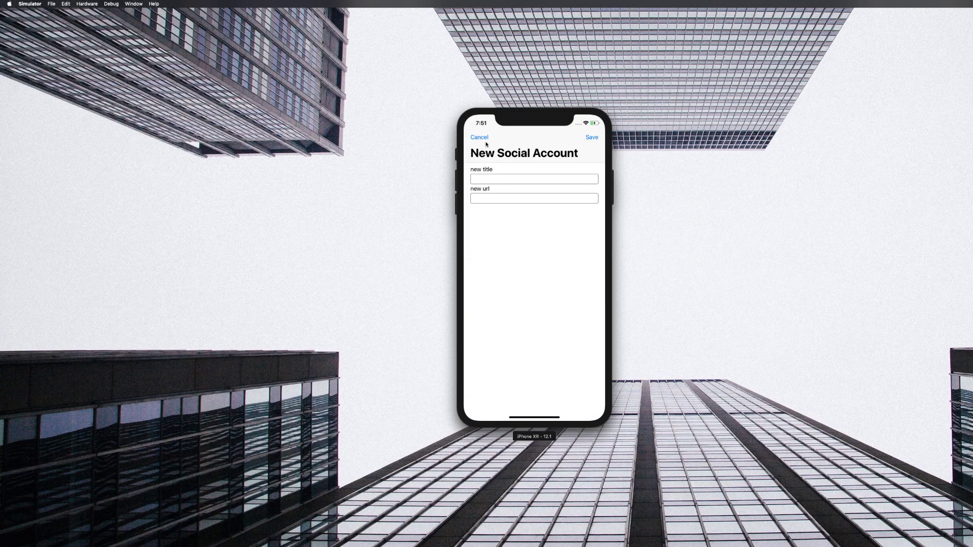
click(480, 138)
drag(522, 295, 468, 295)
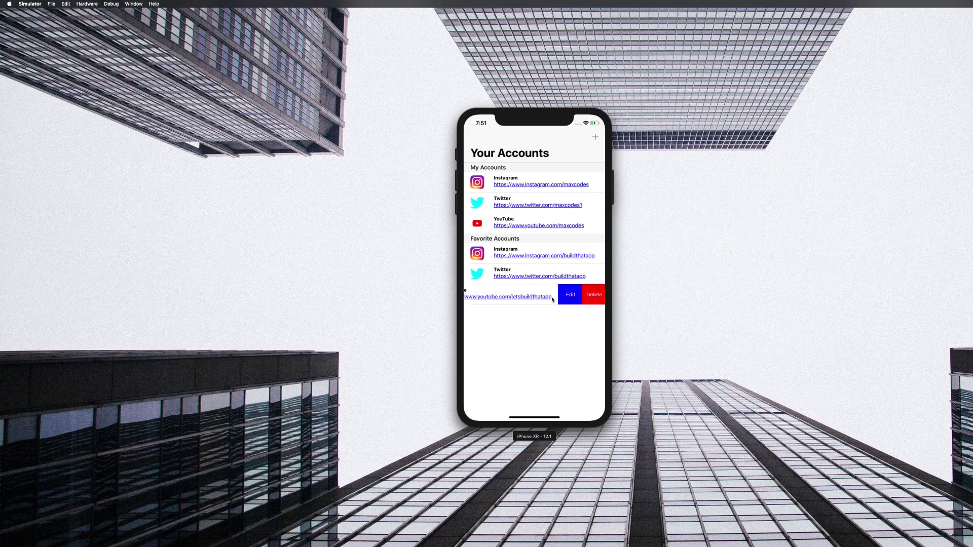
click(592, 295)
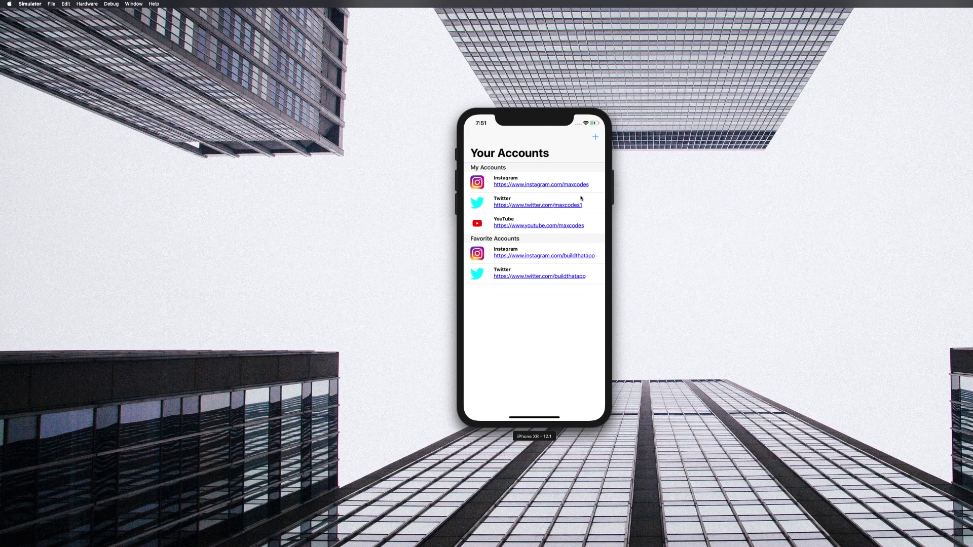
Step: Delete the Twitter and YouTube accounts under My Accounts
drag(590, 202, 548, 202)
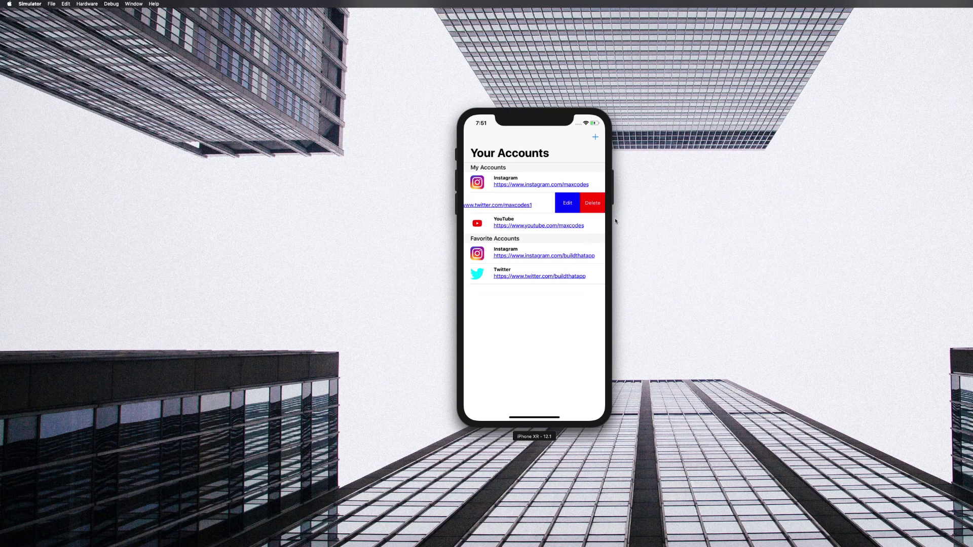
click(587, 206)
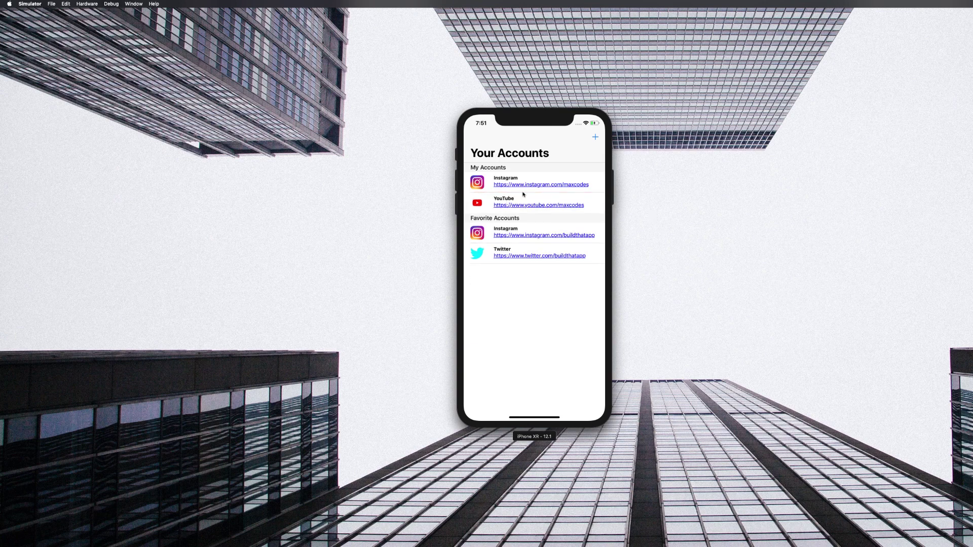
drag(522, 195, 478, 196)
drag(547, 206, 228, 223)
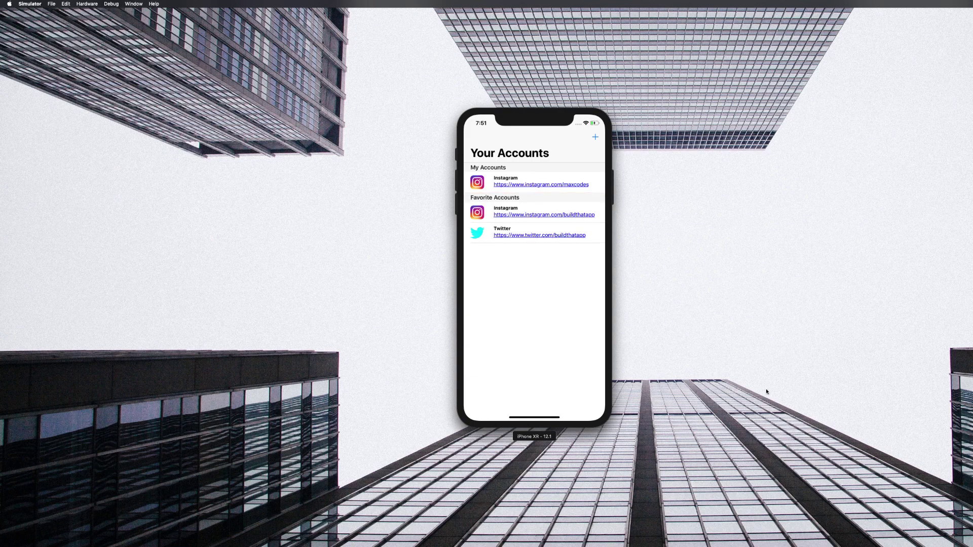
Step: Move the Simulator aside and create a Single View App project named SocialAccounts
drag(532, 437, 876, 342)
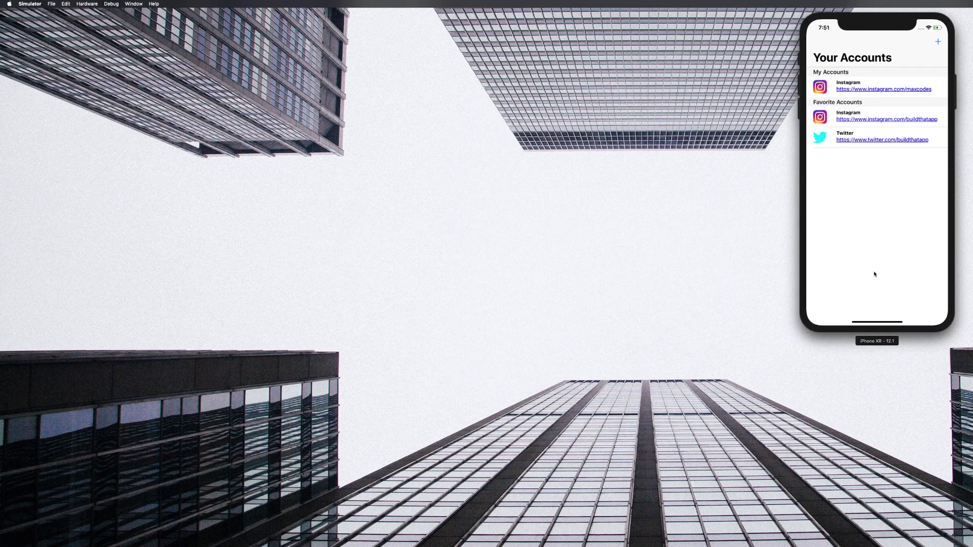
key(super+Tab)
key(super+s)
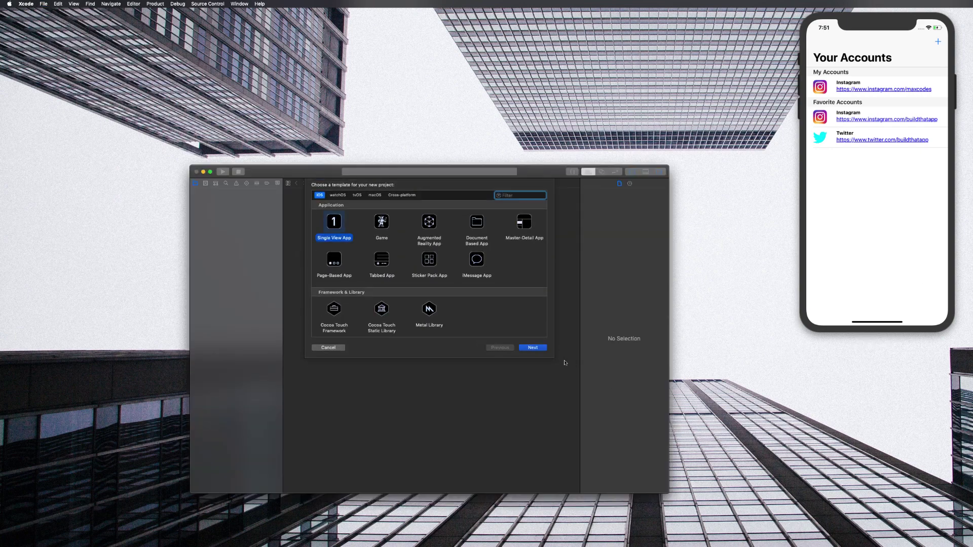
click(532, 347)
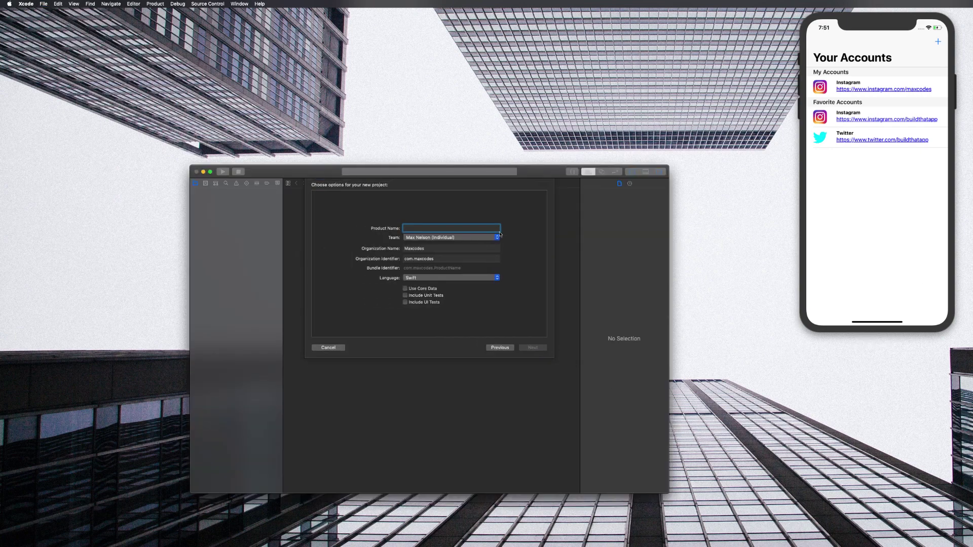
text(Soc)
text(App)
key(Return)
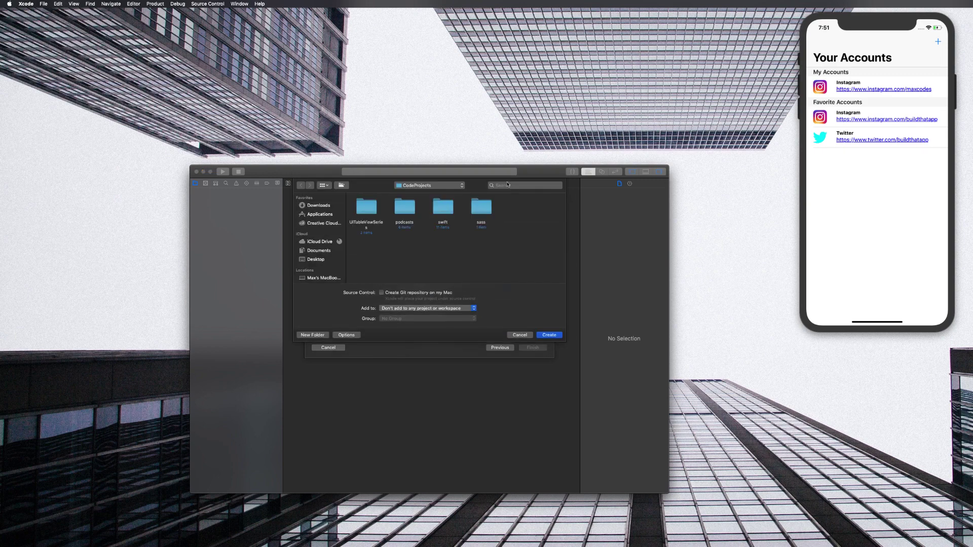
key(Return)
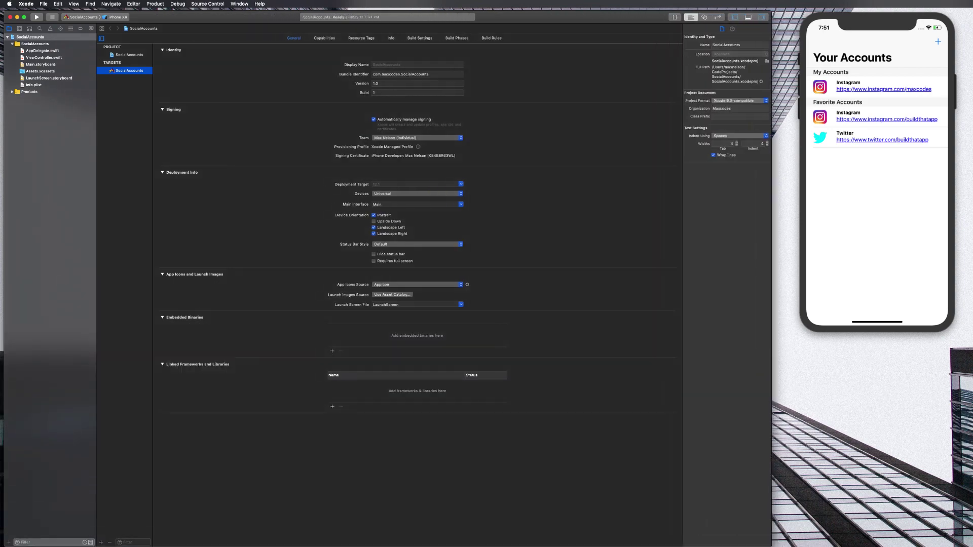
Step: Resize the Xcode window to fill most of the screen and open ViewController.swift
drag(481, 335, 819, 545)
drag(819, 165, 796, 172)
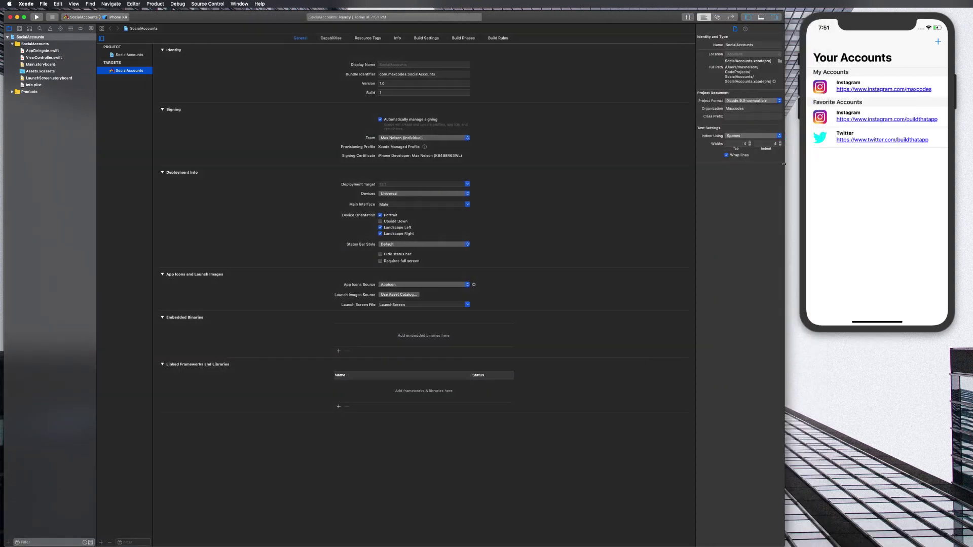
click(44, 56)
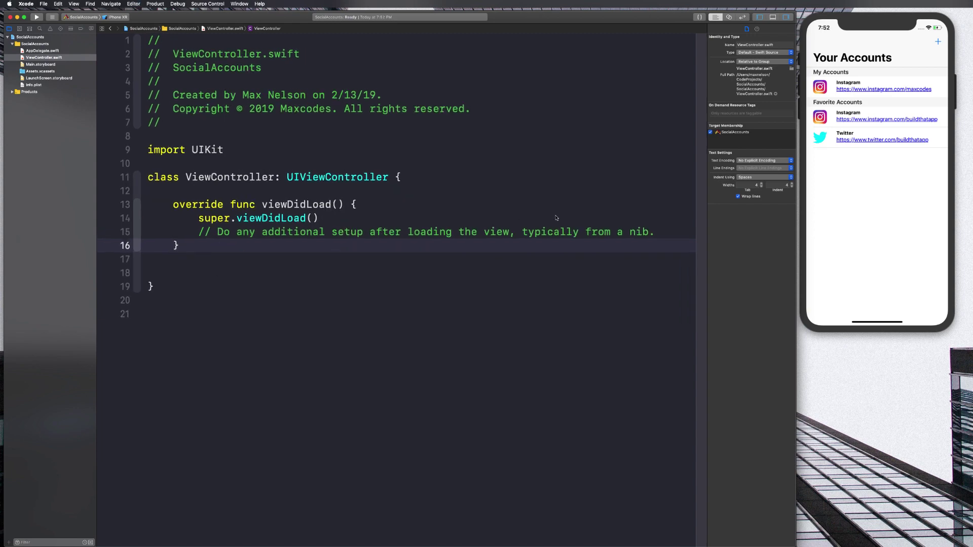
Step: Replace the viewDidLoad comment with view.backgroundColor = .yellow and run the app
drag(669, 232, 152, 231)
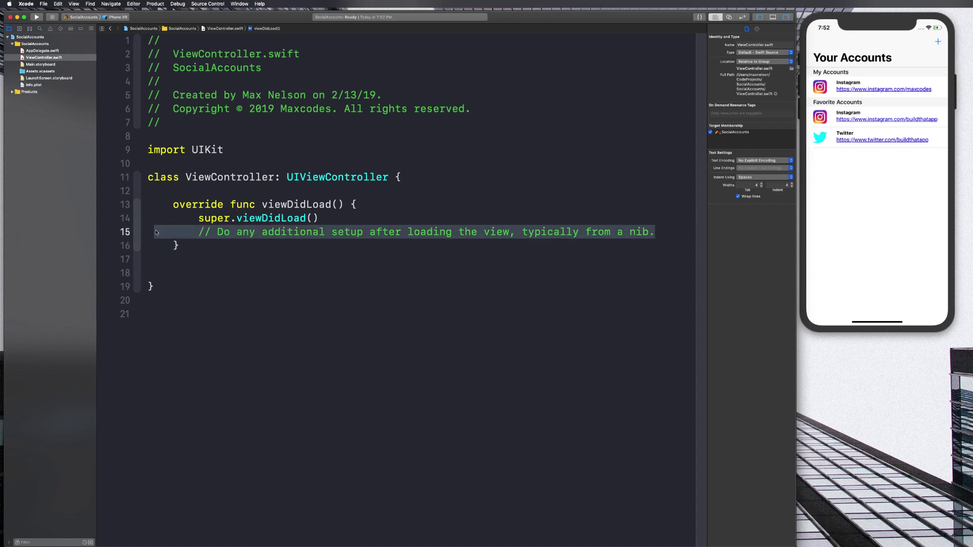
key(BackSpace)
key(Return)
text(view.background)
key(Return)
text(= .)
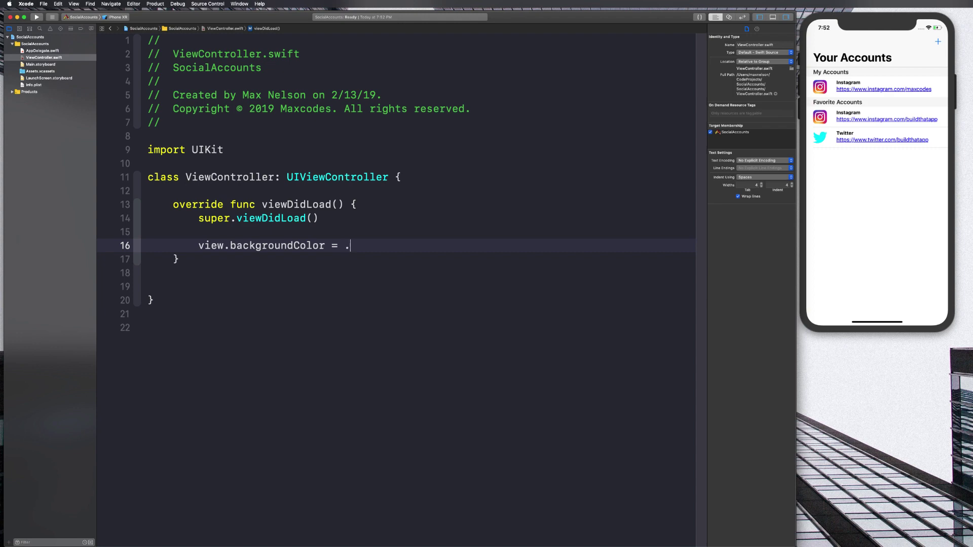
text(yellow)
key(super+r)
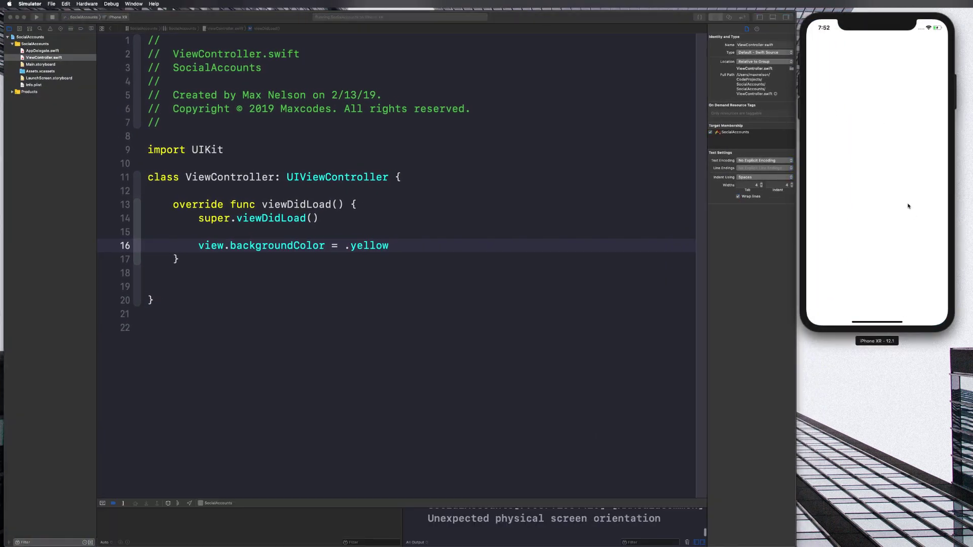
click(350, 261)
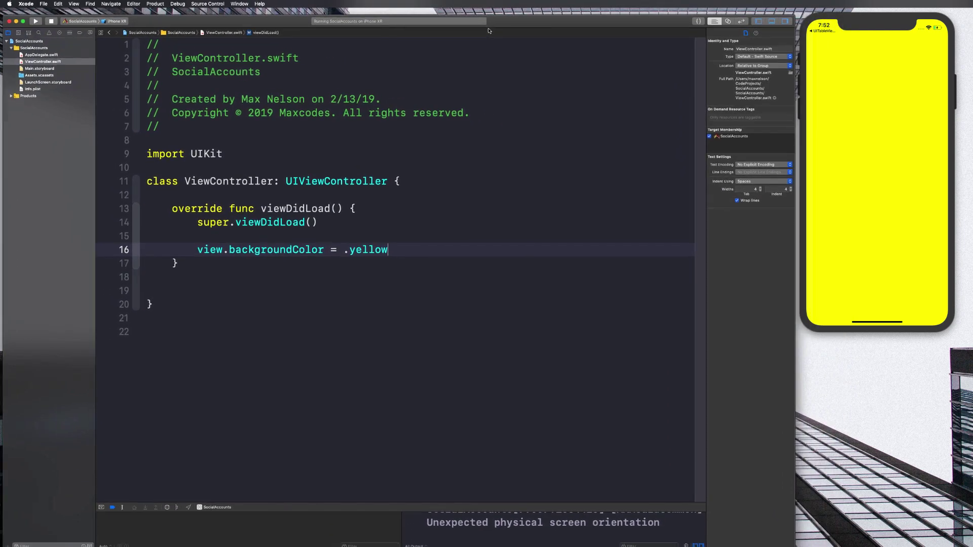
Step: Delete Main.storyboard from the Project navigator and confirm its removal
click(342, 257)
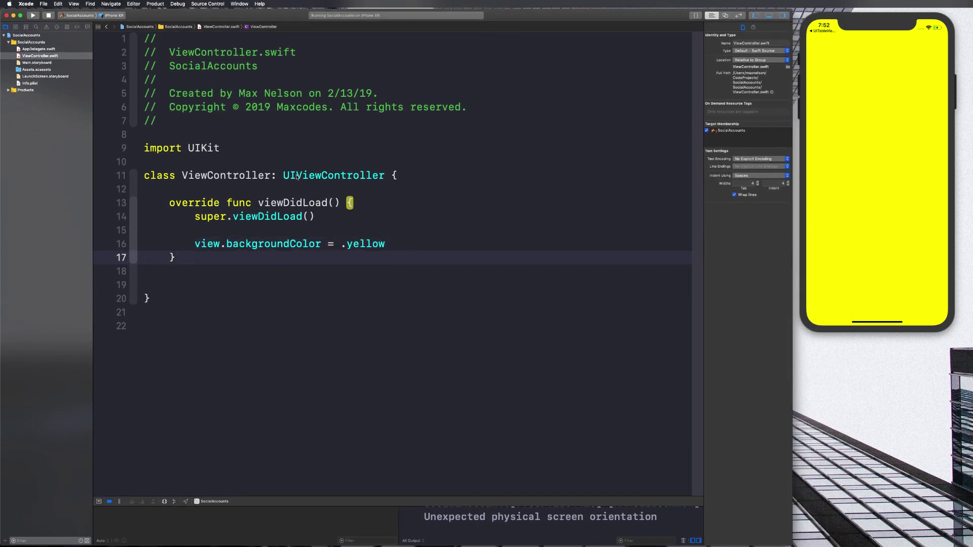
right_click(32, 64)
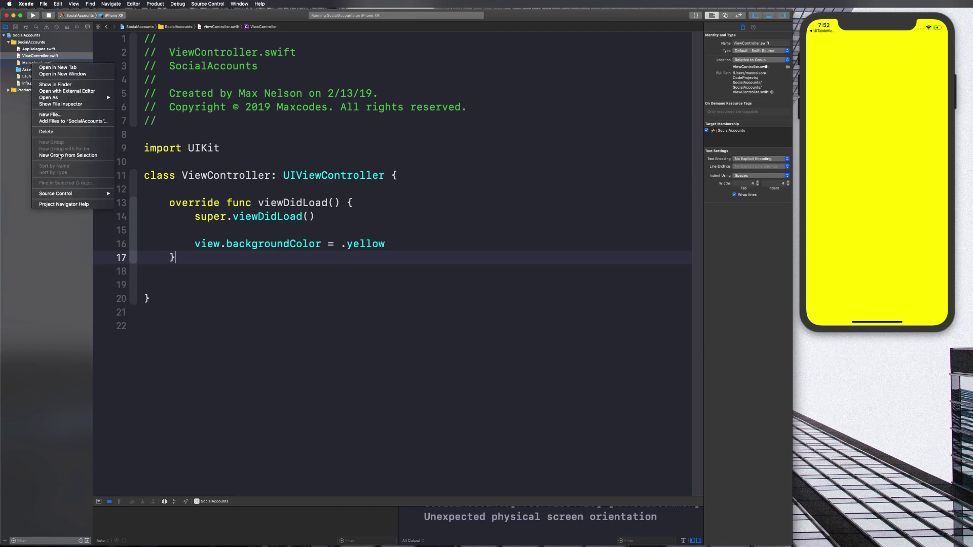
click(57, 132)
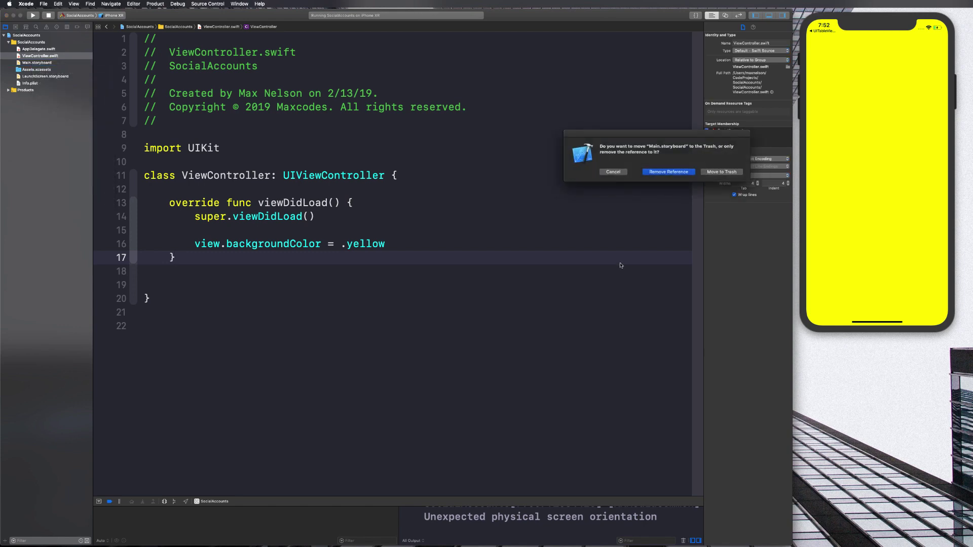
click(725, 172)
click(276, 161)
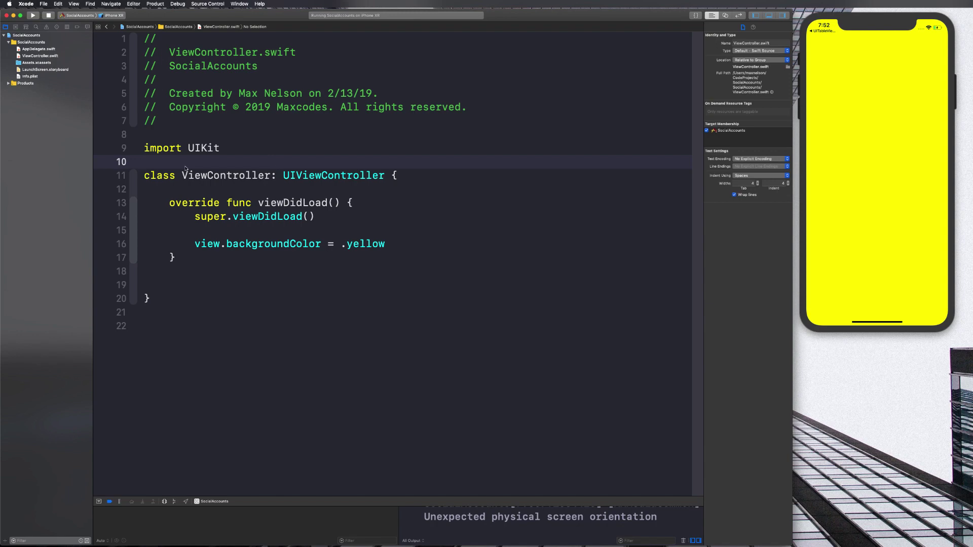
Step: Rerun the storyboard-less app and inspect its SIGABRT crash in AppDelegate
key(super+r)
key(Return)
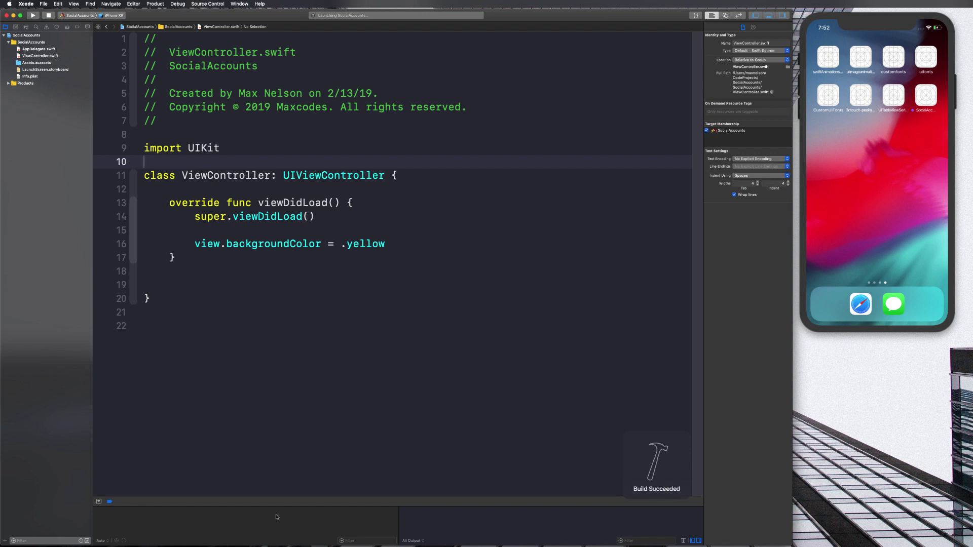
drag(421, 502, 425, 323)
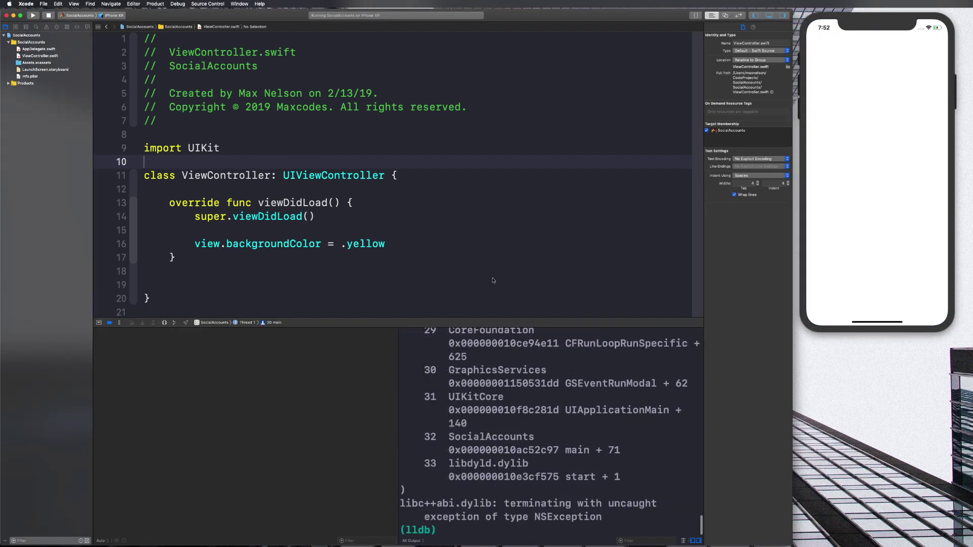
click(573, 213)
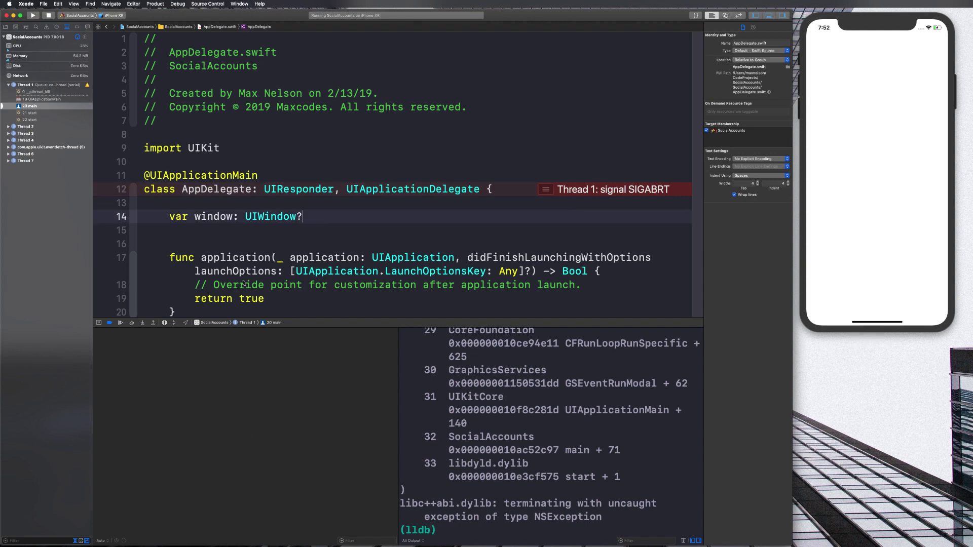
drag(374, 322, 372, 448)
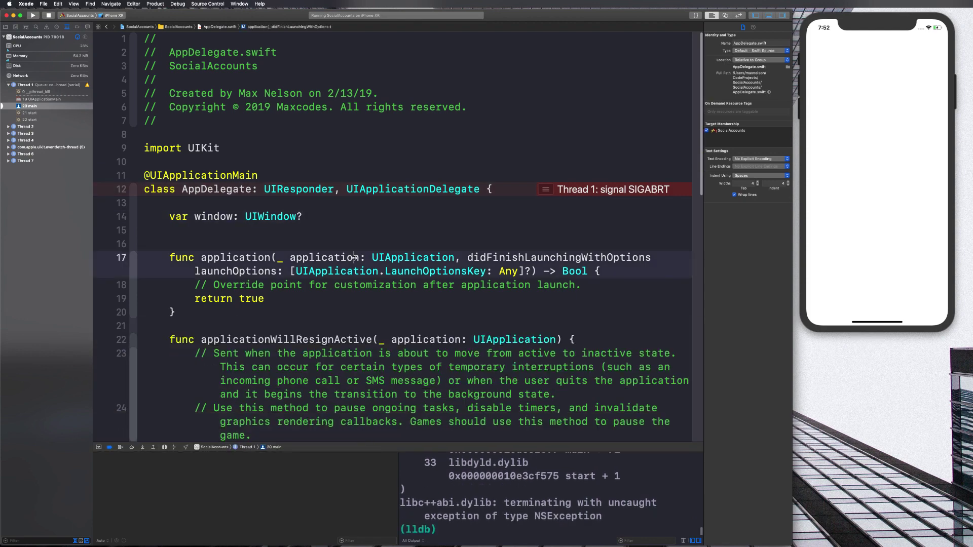
Step: Stop the crashed session and open Info.plist from the Project navigator
click(48, 15)
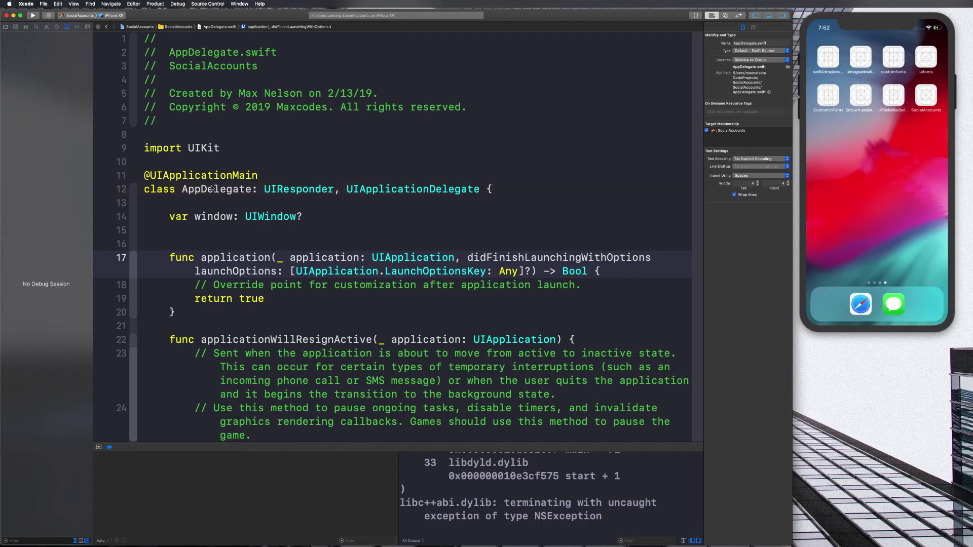
click(5, 27)
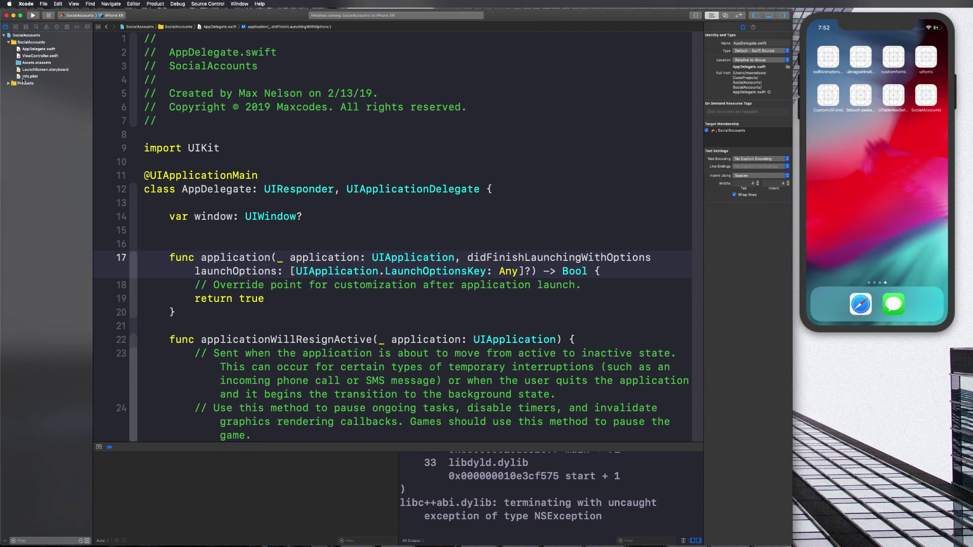
click(46, 76)
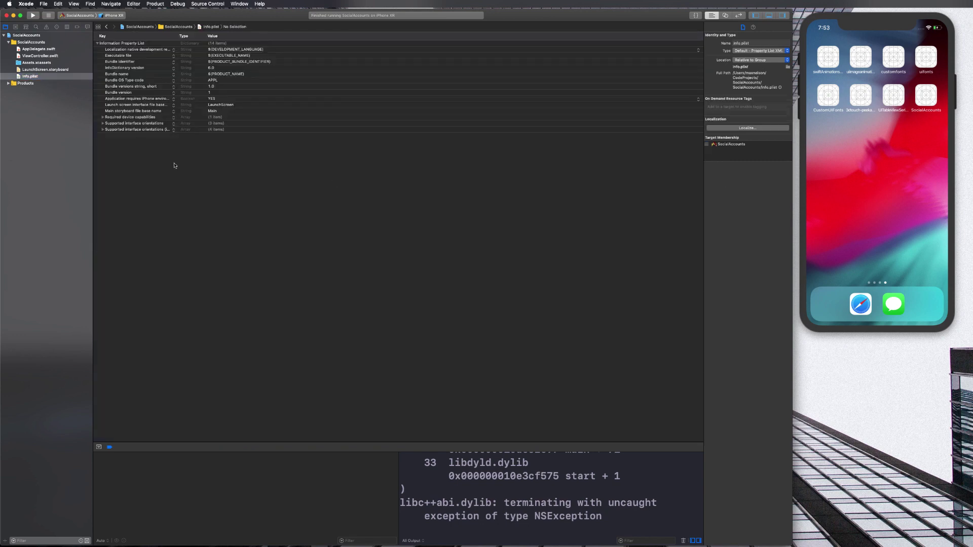
Step: Delete the 'Main storyboard file base name' row from Info.plist
mouse_move(133, 111)
click(124, 111)
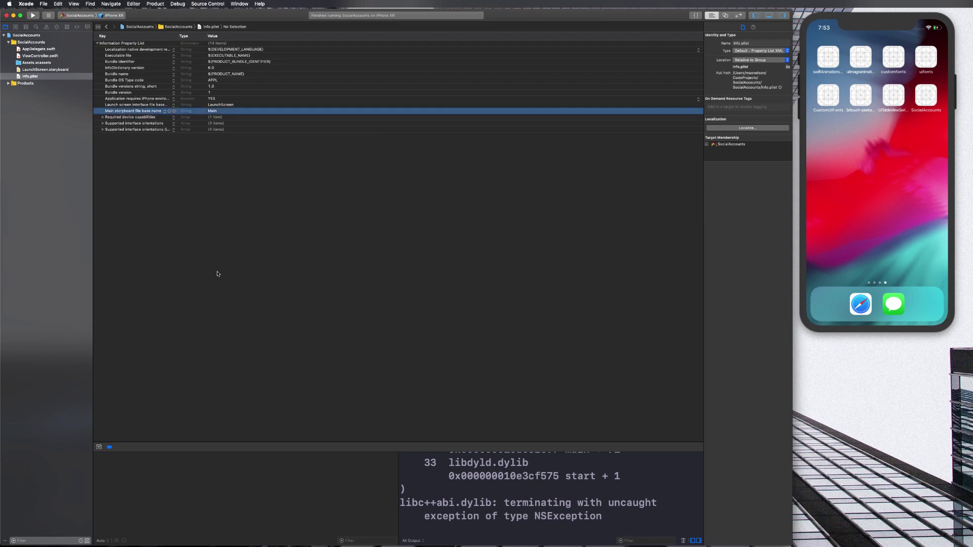
key(Delete)
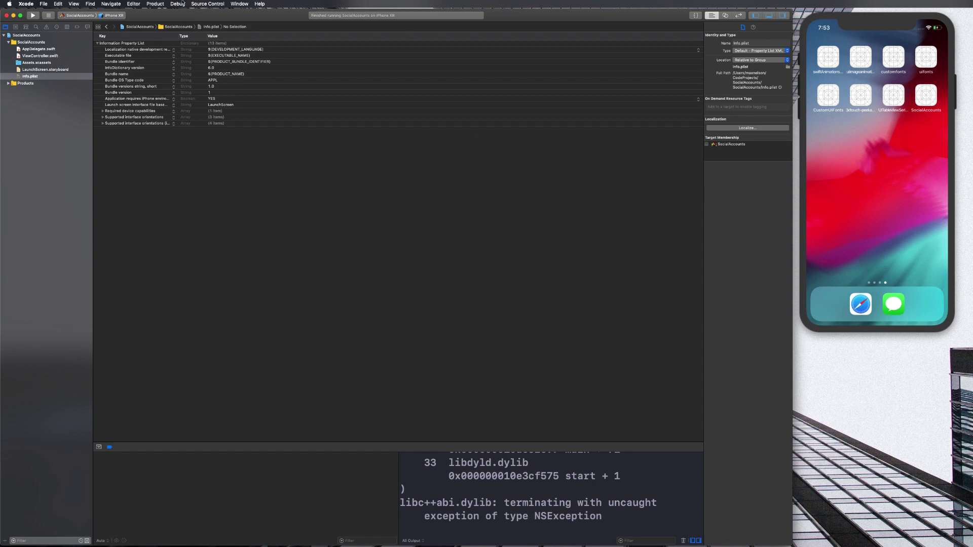
Step: Run the app to a black Simulator screen, then open AppDelegate.swift
click(33, 15)
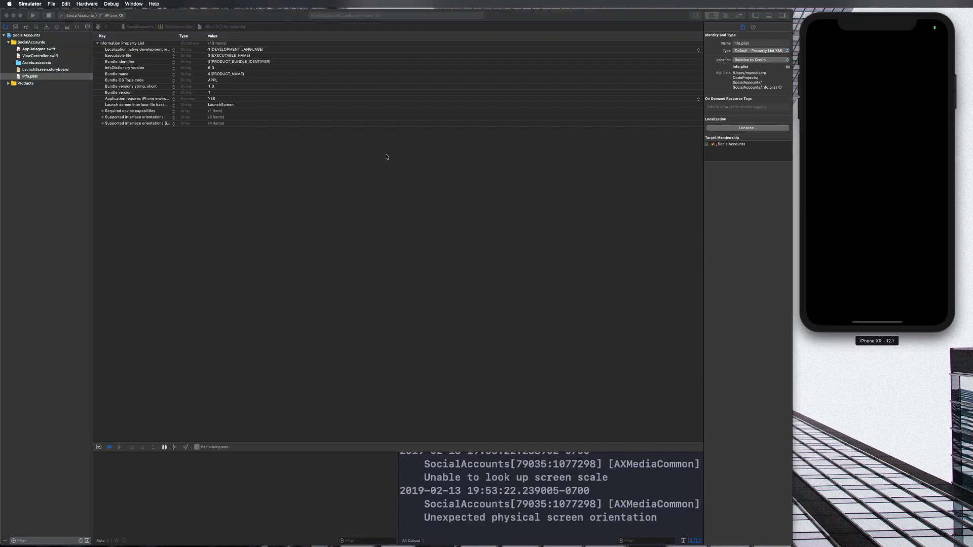
click(379, 155)
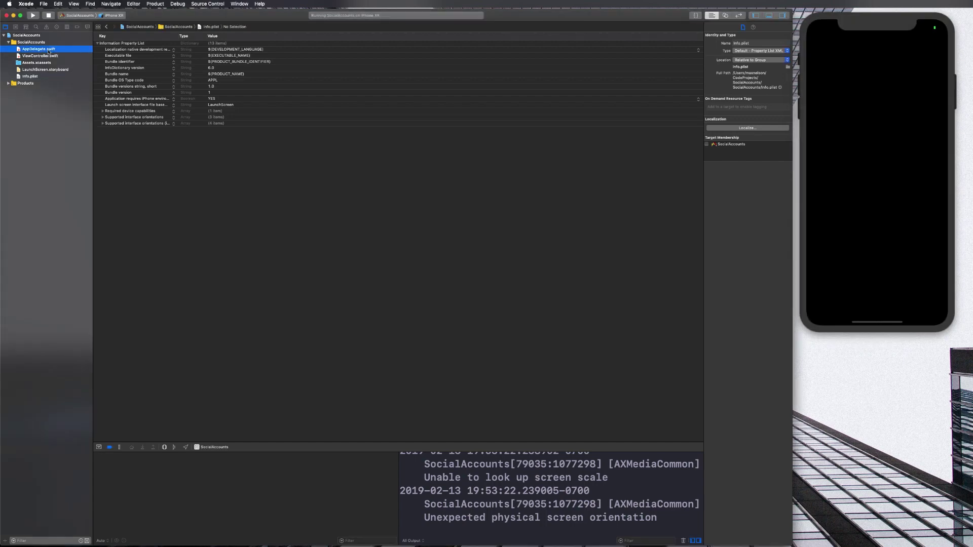
click(49, 50)
Step: Hide the Inspector and Debug area, then select the '// Override point…' comment on line 18
click(467, 311)
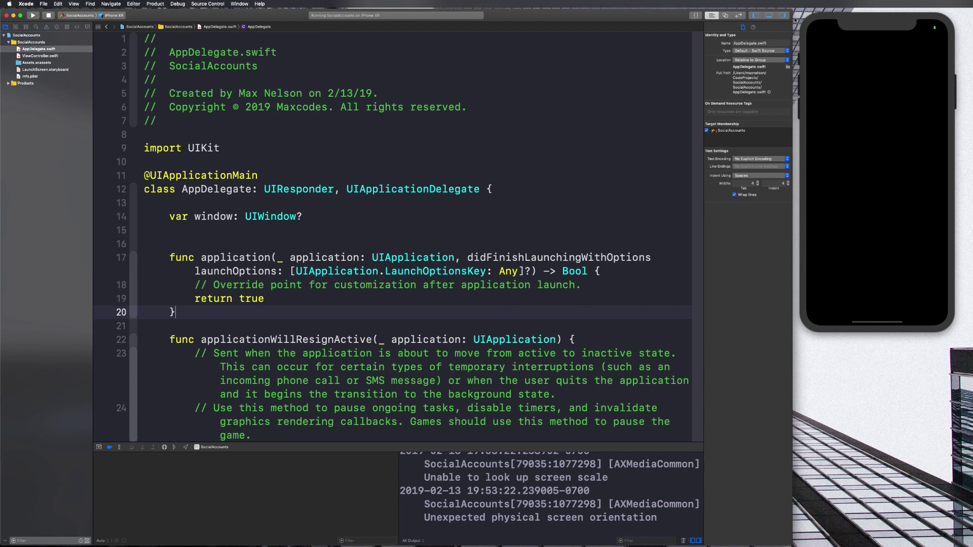
click(42, 55)
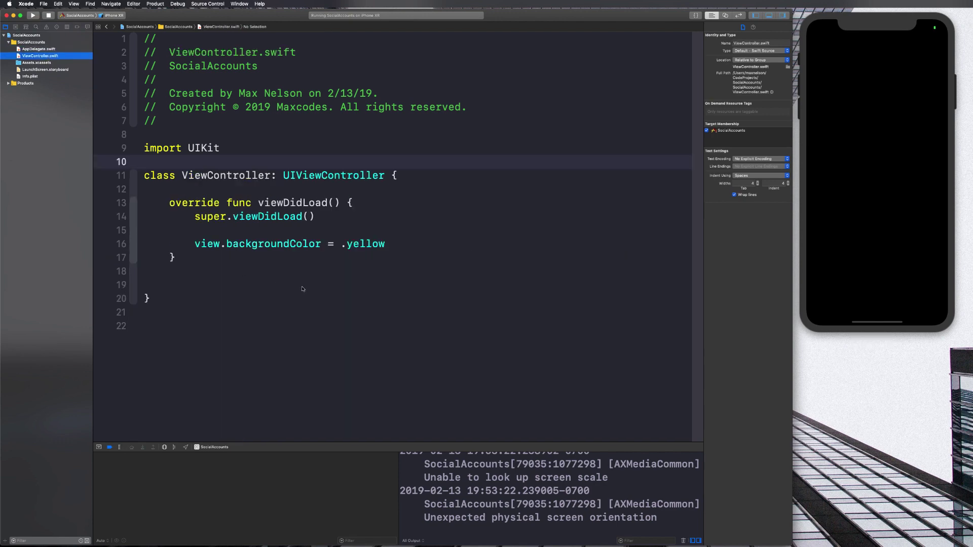
click(34, 49)
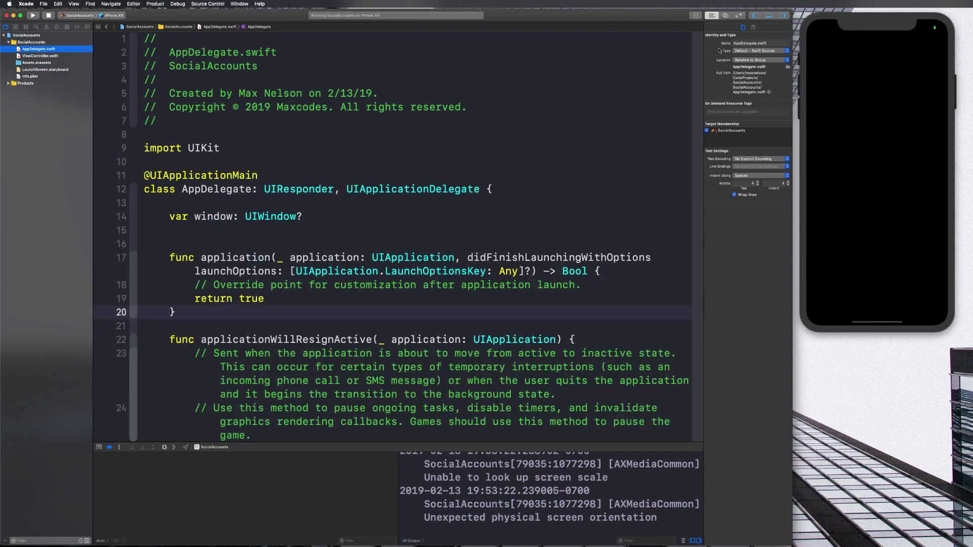
click(782, 16)
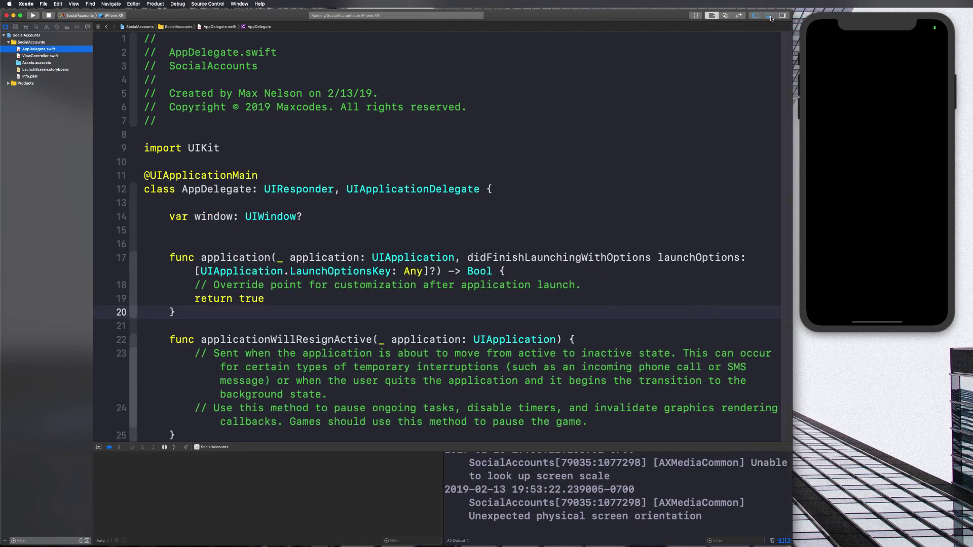
click(768, 16)
click(576, 393)
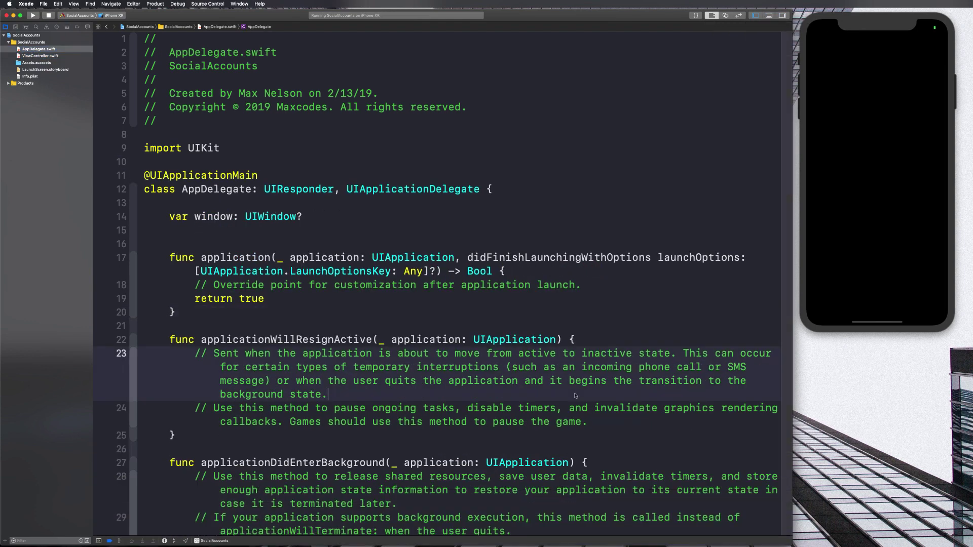
click(616, 285)
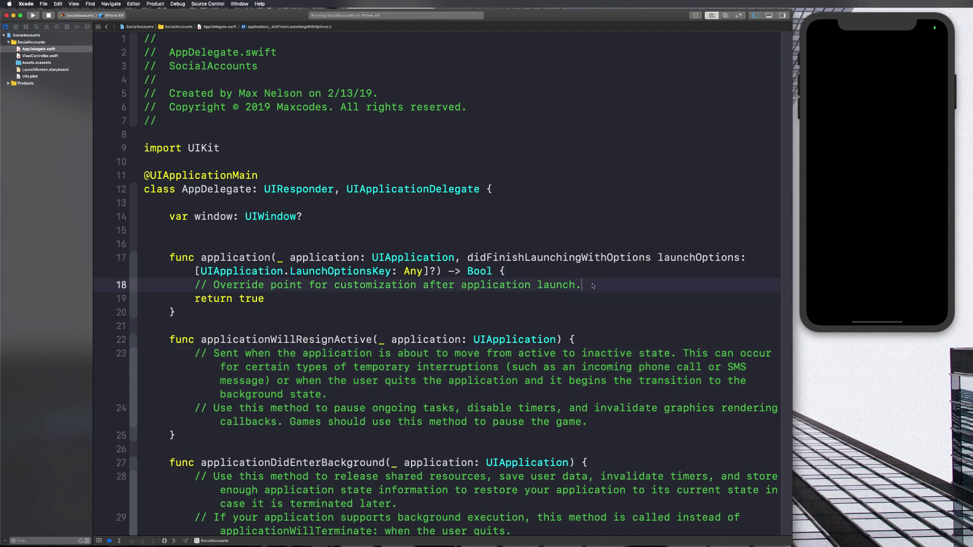
drag(581, 285, 195, 285)
Step: Delete the comment and tidy the blank lines in didFinishLaunchingWithOptions
key(BackSpace)
key(Return)
key(Return)
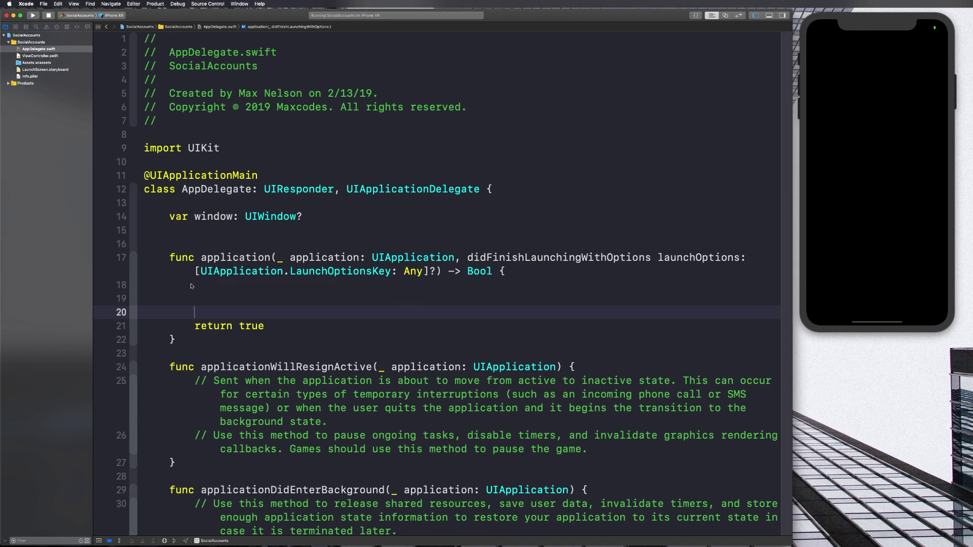
key(Return)
key(Up)
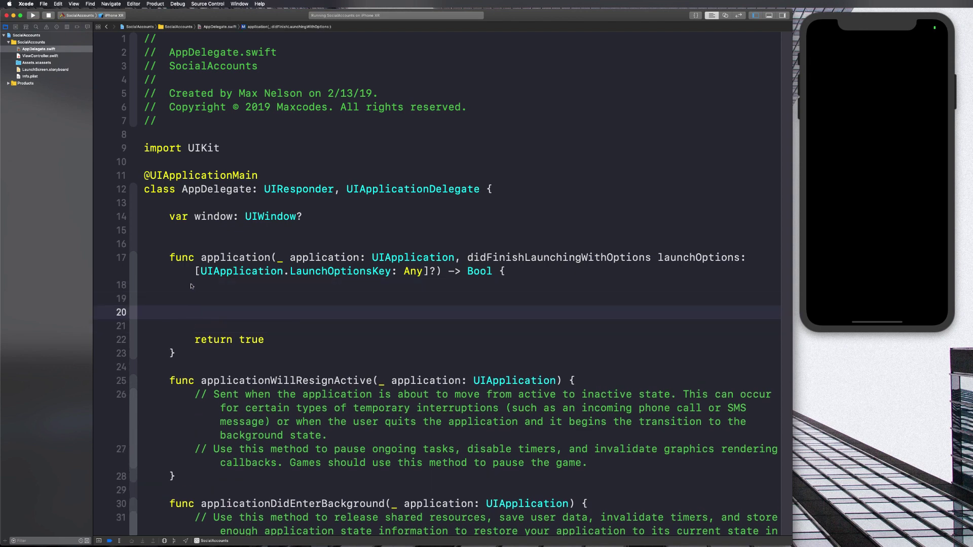
click(216, 217)
click(215, 240)
key(BackSpace)
click(235, 272)
key(Down)
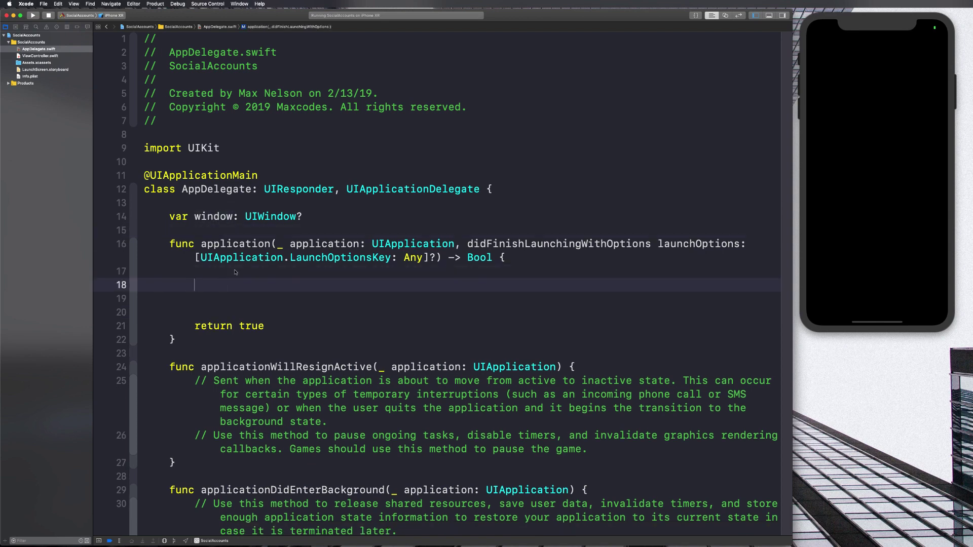
text(window = UIWin)
Step: Add window = UIWindow(), makeKeyAndVisible() and rootViewController = ViewController(), then rerun
key(Return)
text(())
key(Return)
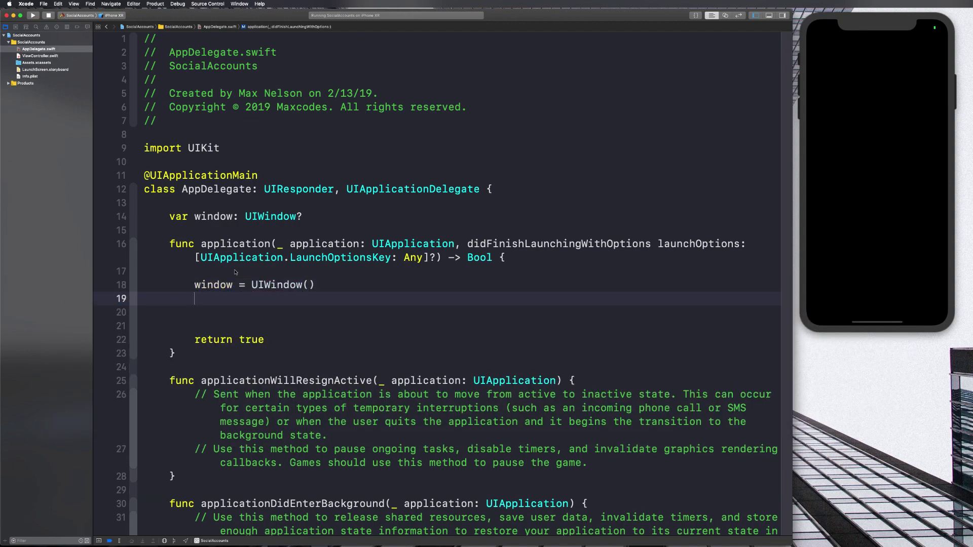
text(window?.makeKeyA)
key(Return)
key(Return)
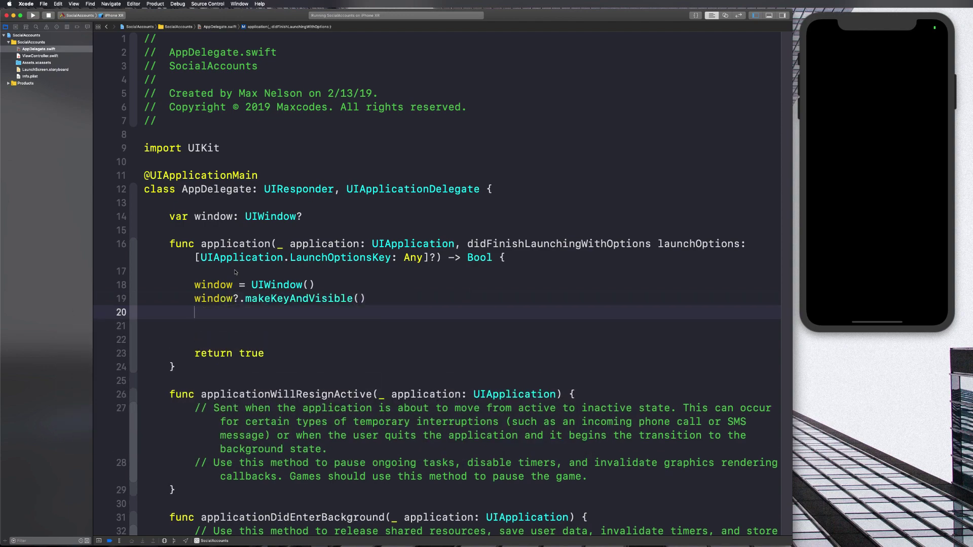
text(window?.rootv)
key(Return)
text(= ViewContro)
key(Return)
text(())
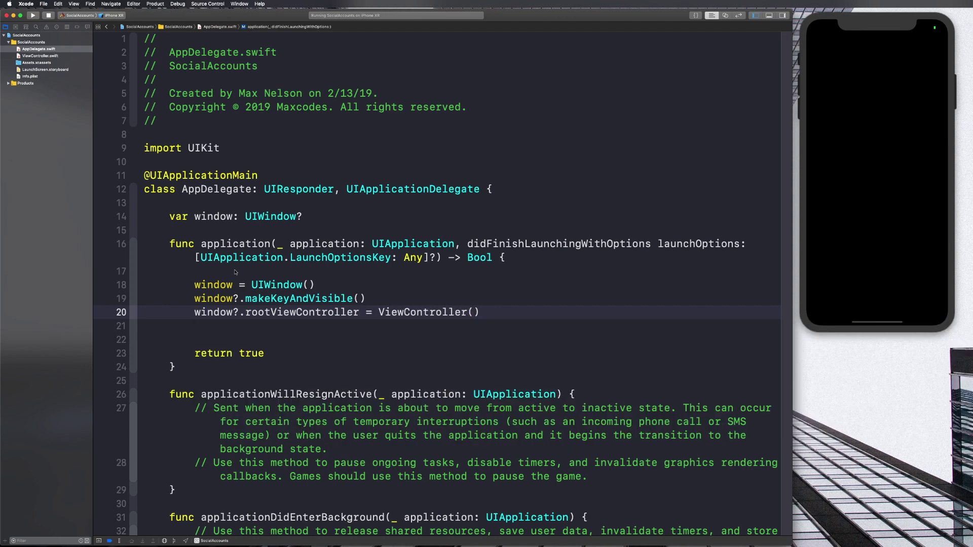
key(super+r)
key(Return)
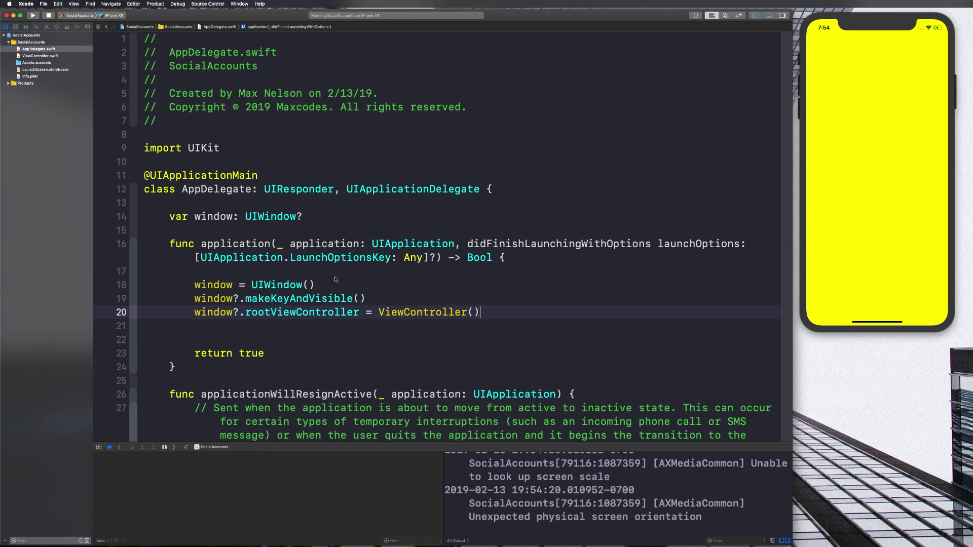
Step: Reopen ViewController.swift at the yellow background code on line 17, checking the simulator's yellow screen
click(40, 55)
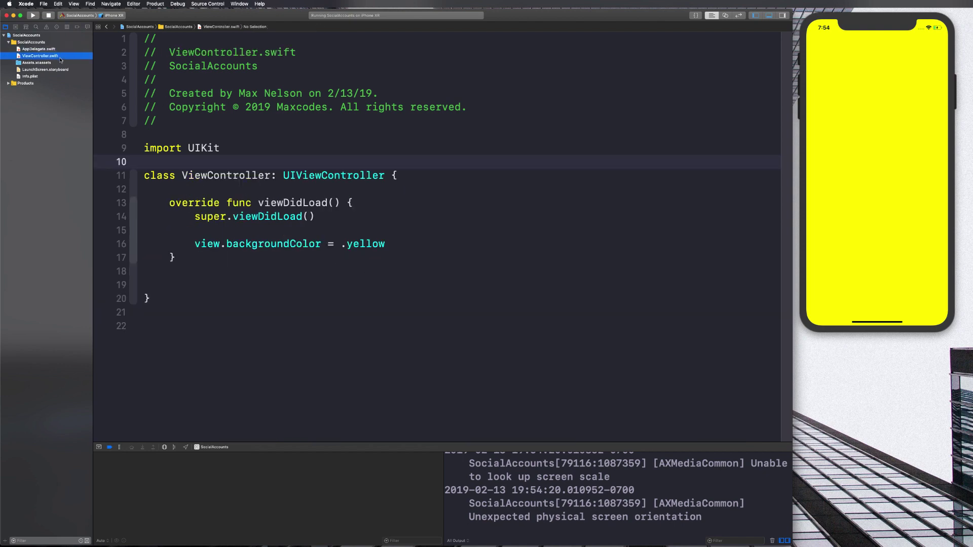
click(318, 244)
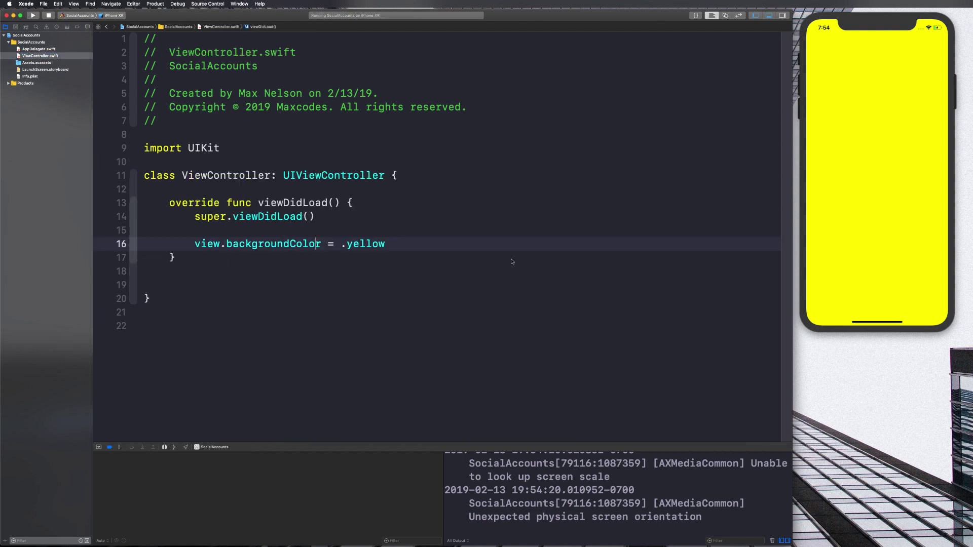
click(885, 77)
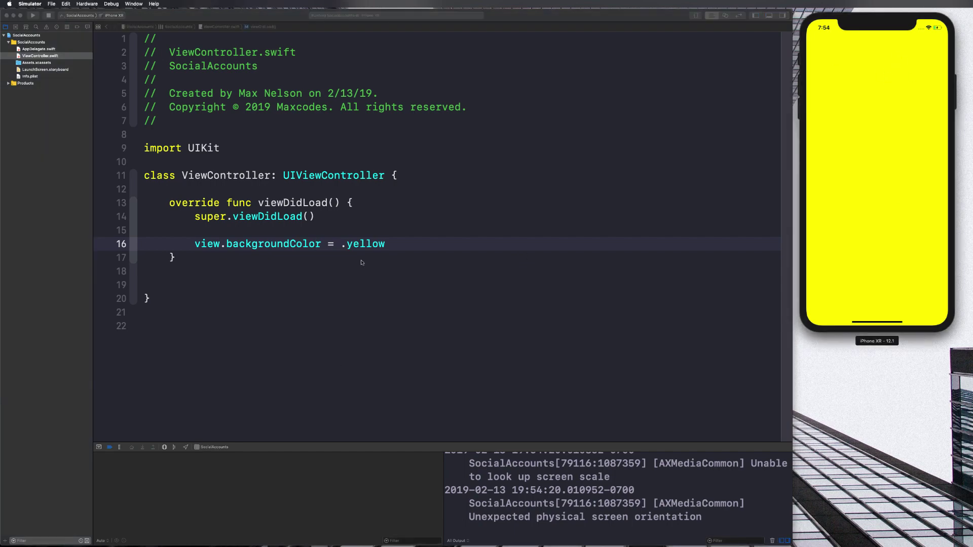
click(434, 248)
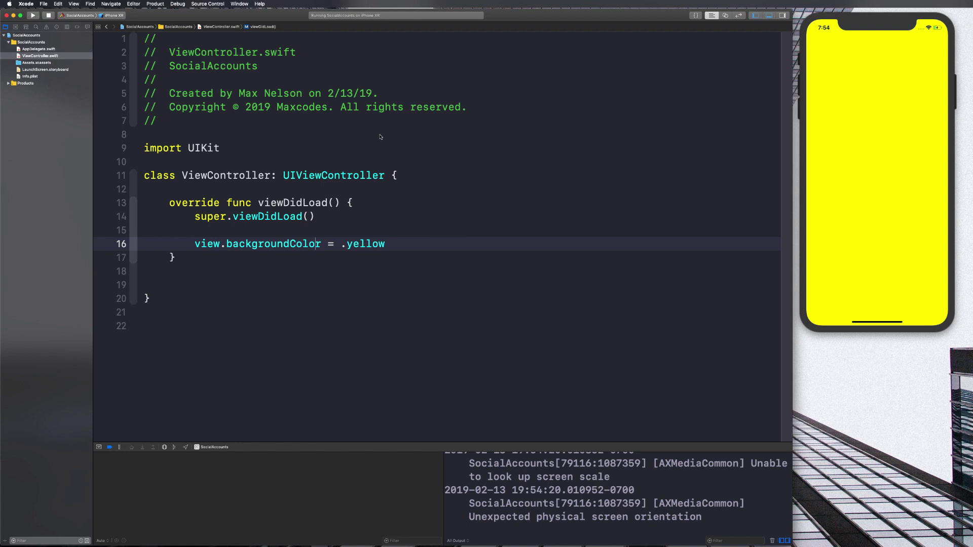
click(424, 254)
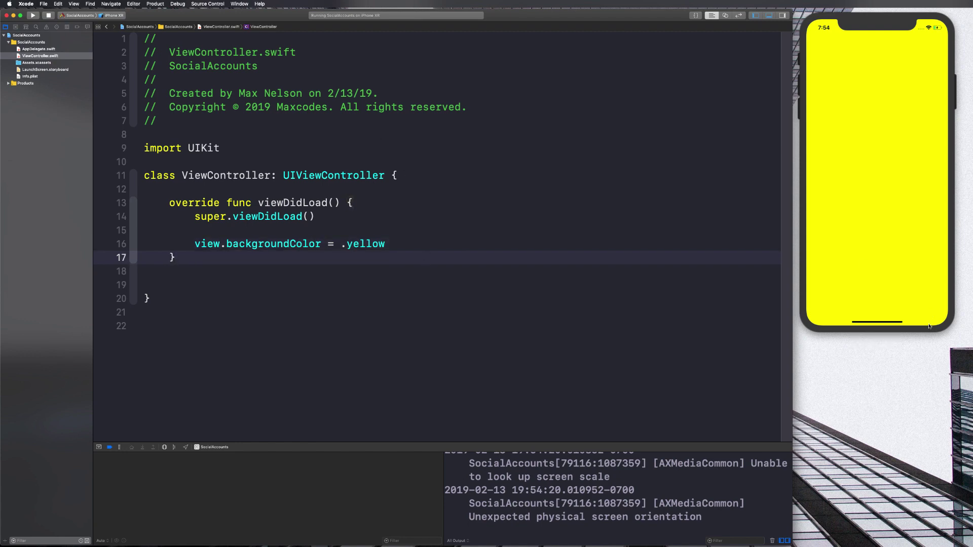
Step: Close the yellow app to the home screen and launch Your Accounts
click(887, 179)
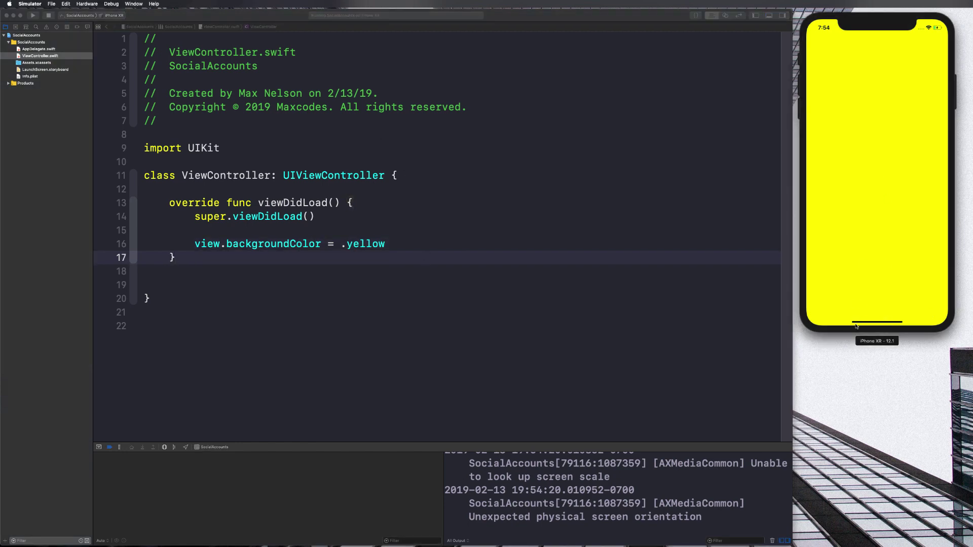
drag(856, 325, 858, 191)
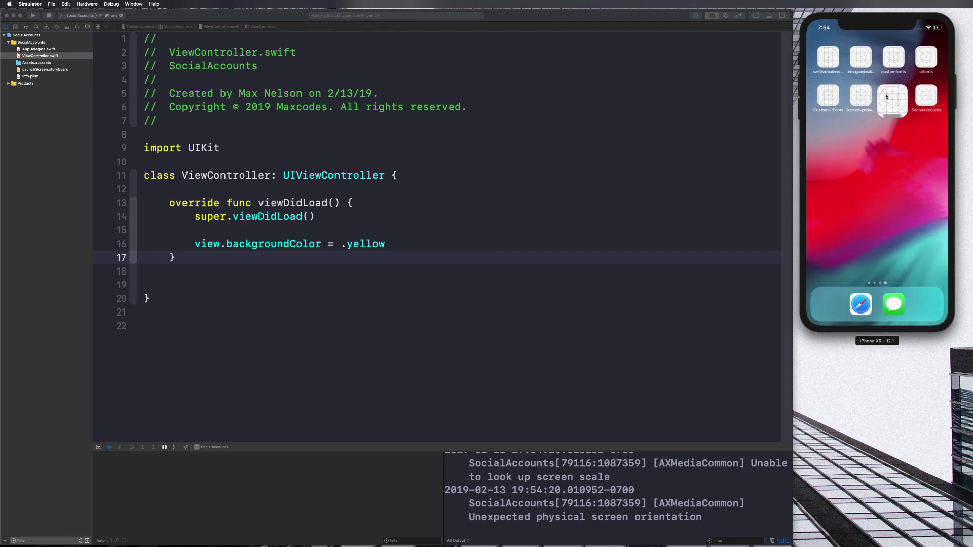
click(886, 96)
Step: Delete the Instagram accounts from My Accounts and Favorite Accounts
drag(935, 90, 873, 90)
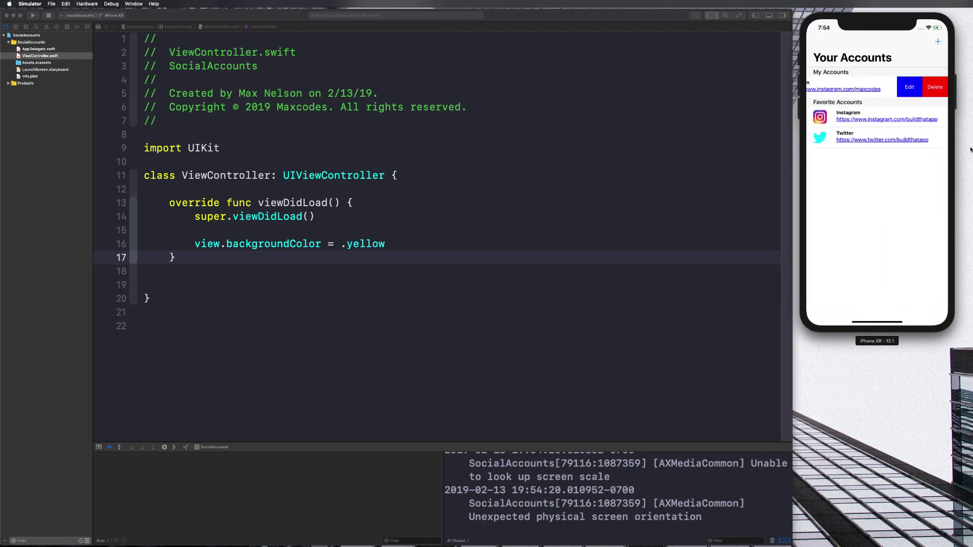
click(934, 87)
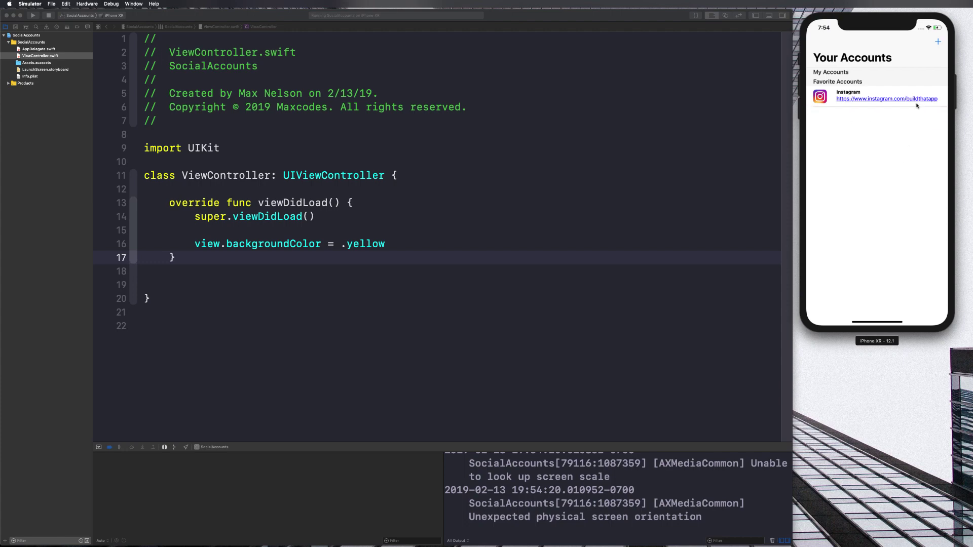
drag(916, 106, 820, 99)
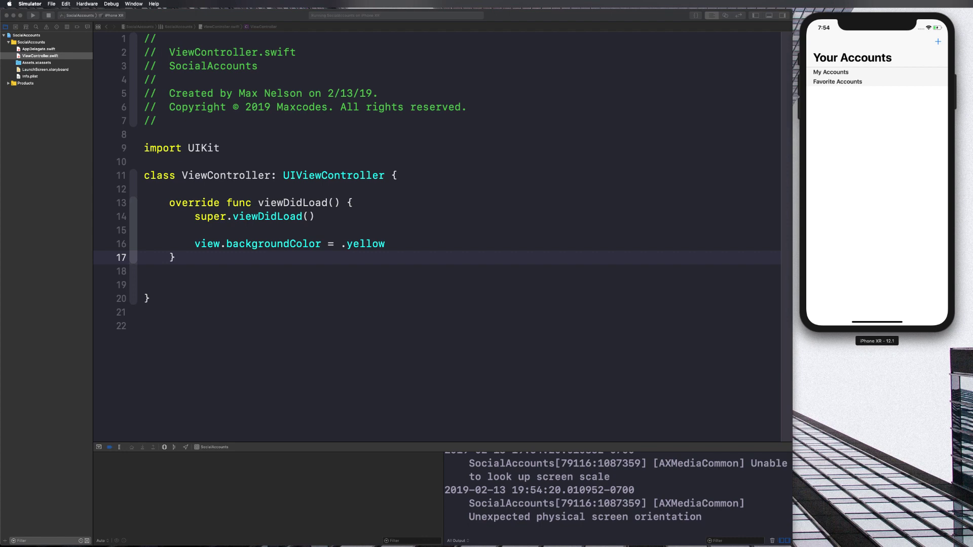